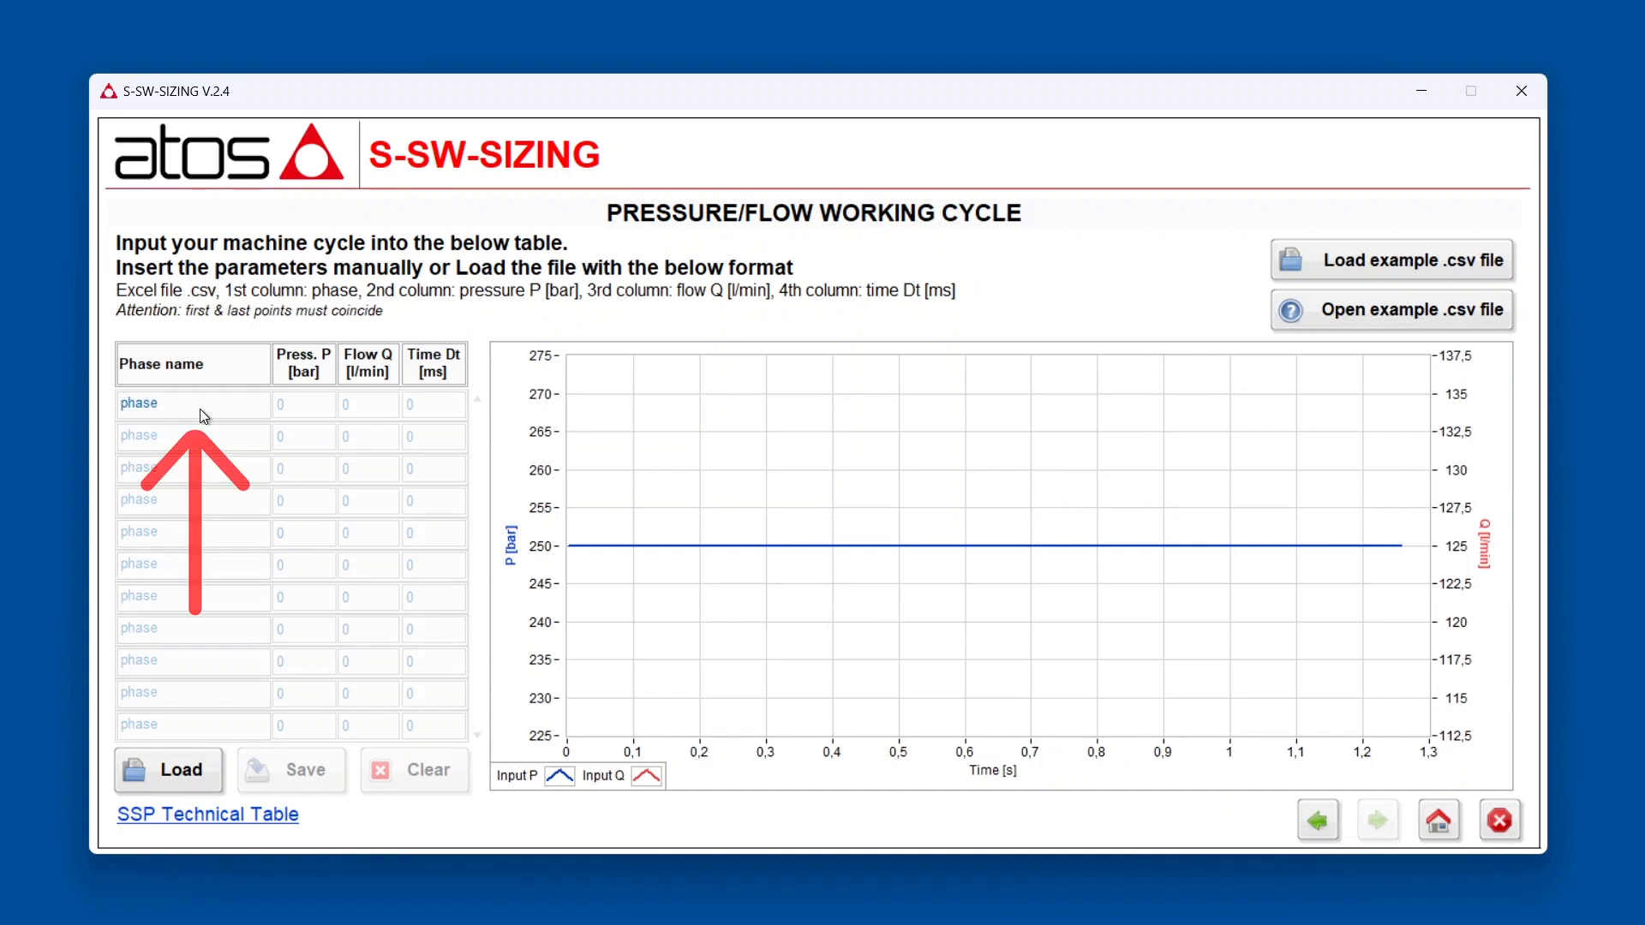
Enter the first working cycle phase as "phase a" with pressure 250 bar, flow 125 l/min and time 1253 ms.
text(a)
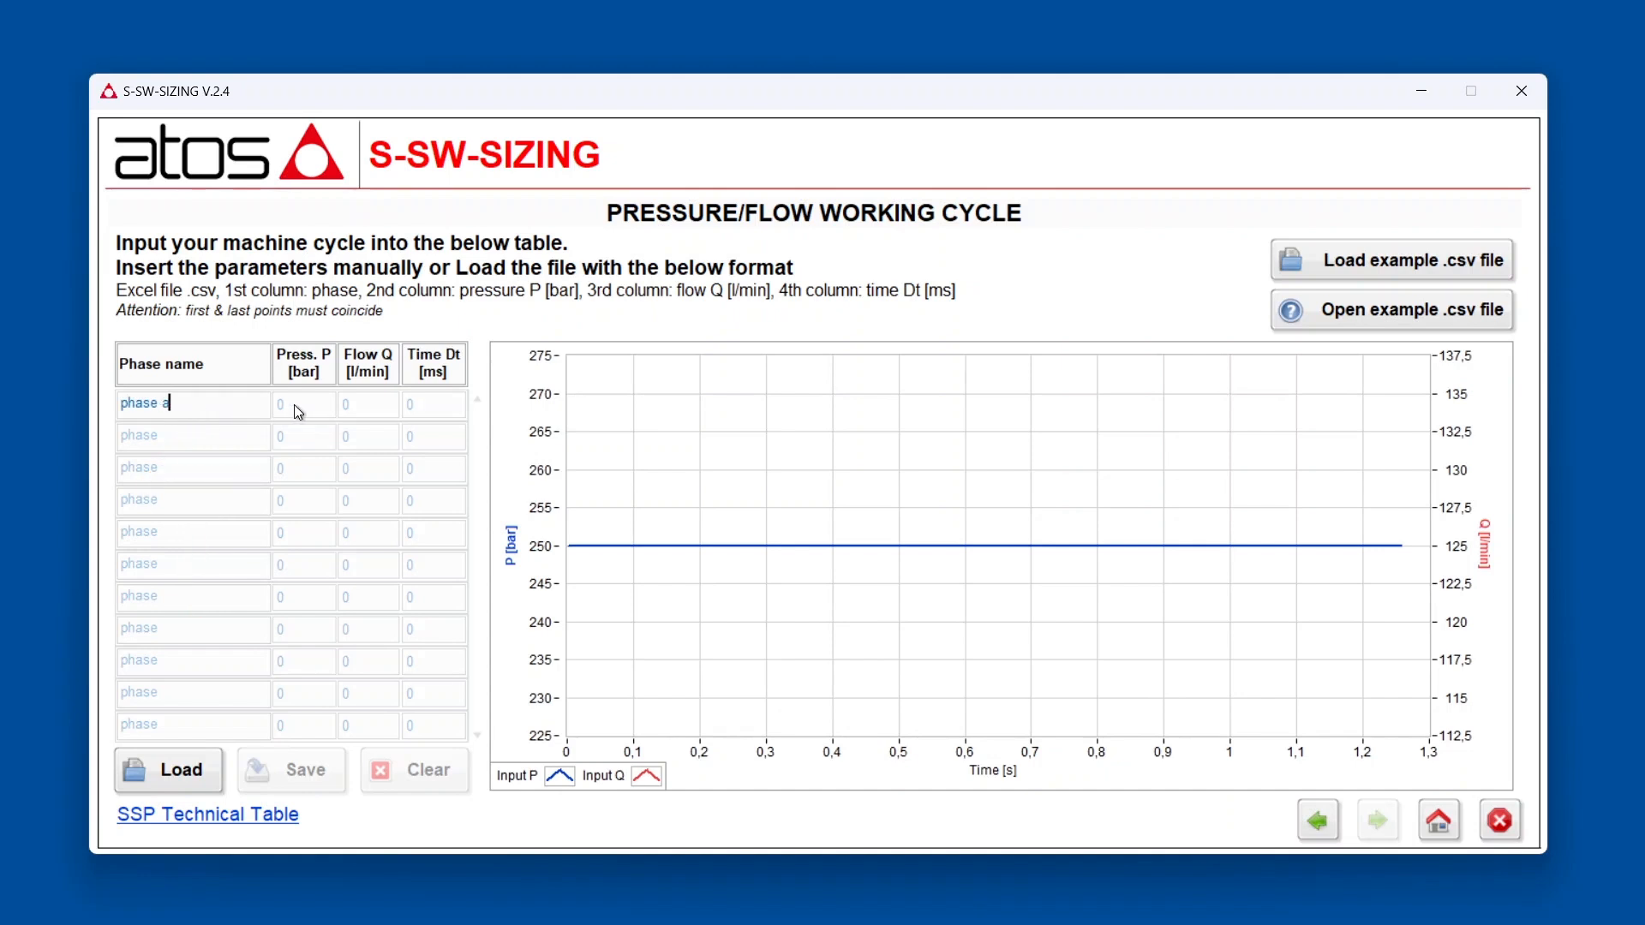
click(295, 405)
text(250)
click(370, 408)
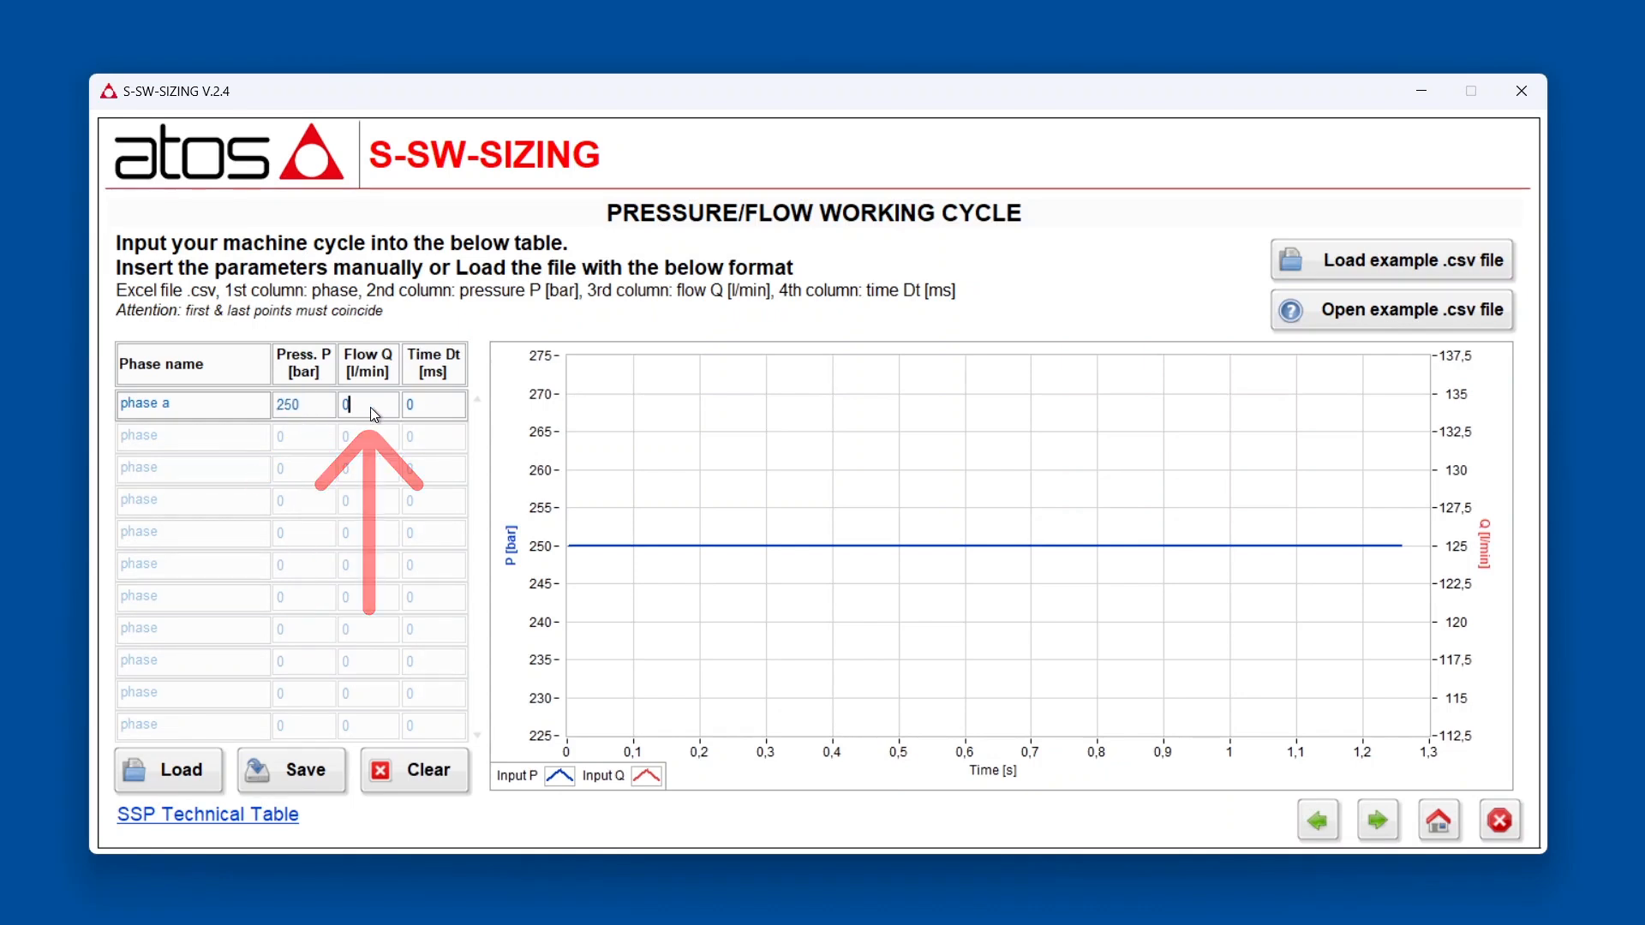
text(125)
click(430, 406)
text(1253)
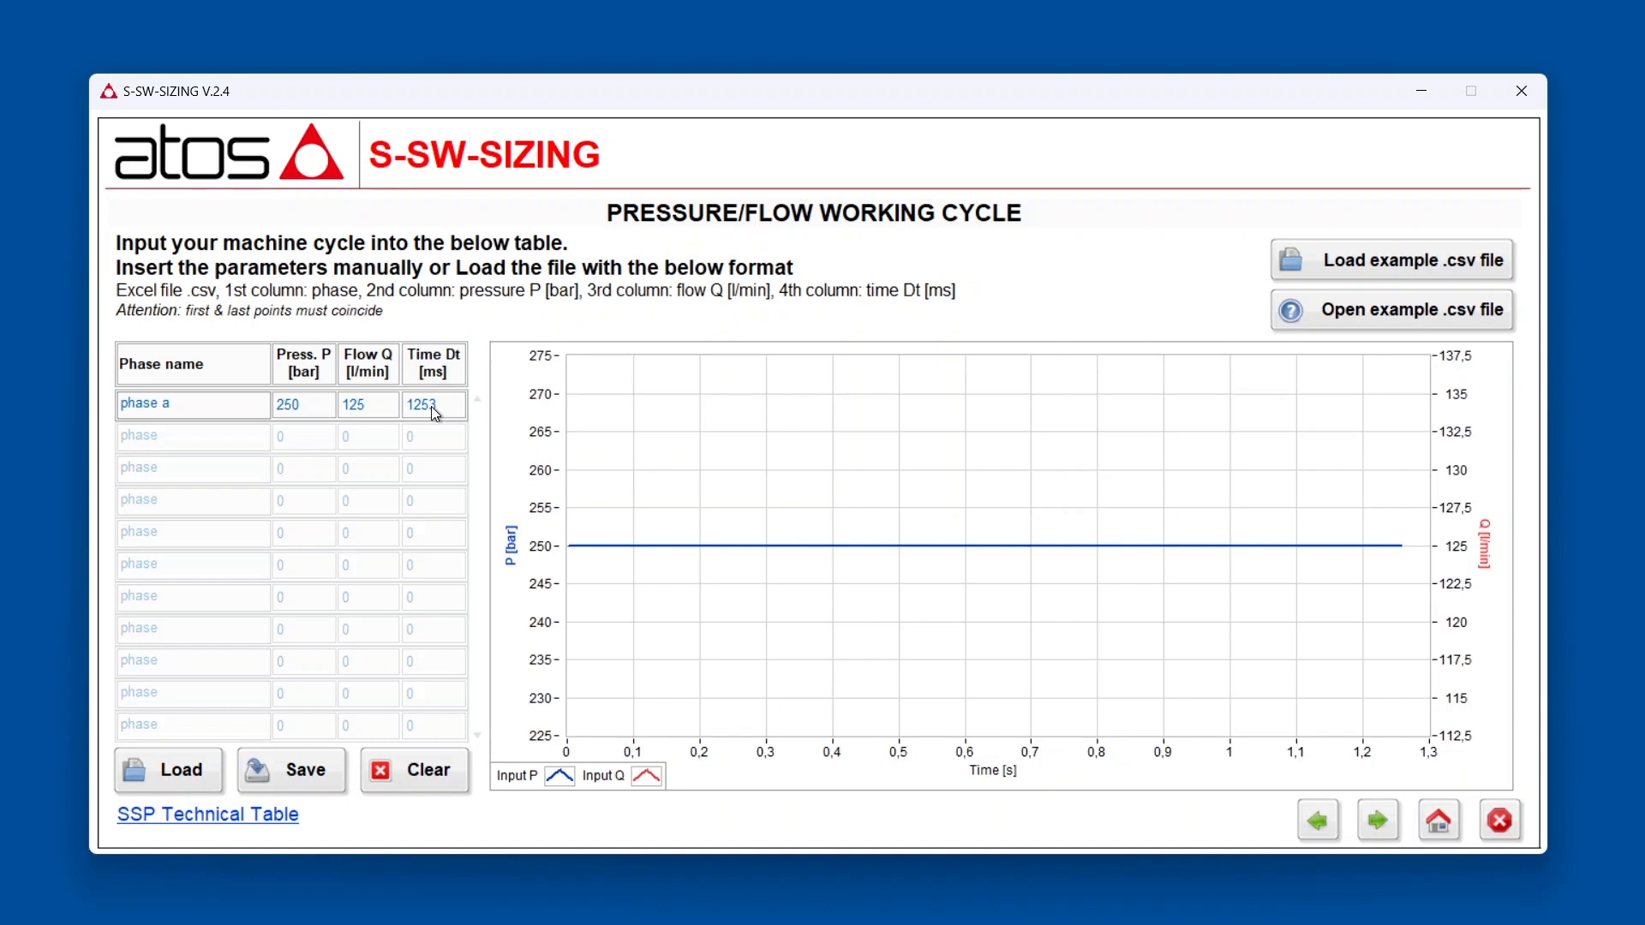
Load the machine cycle from a file and proceed to the SSP final selection, keeping the general parameters and Max dynamics.
click(201, 772)
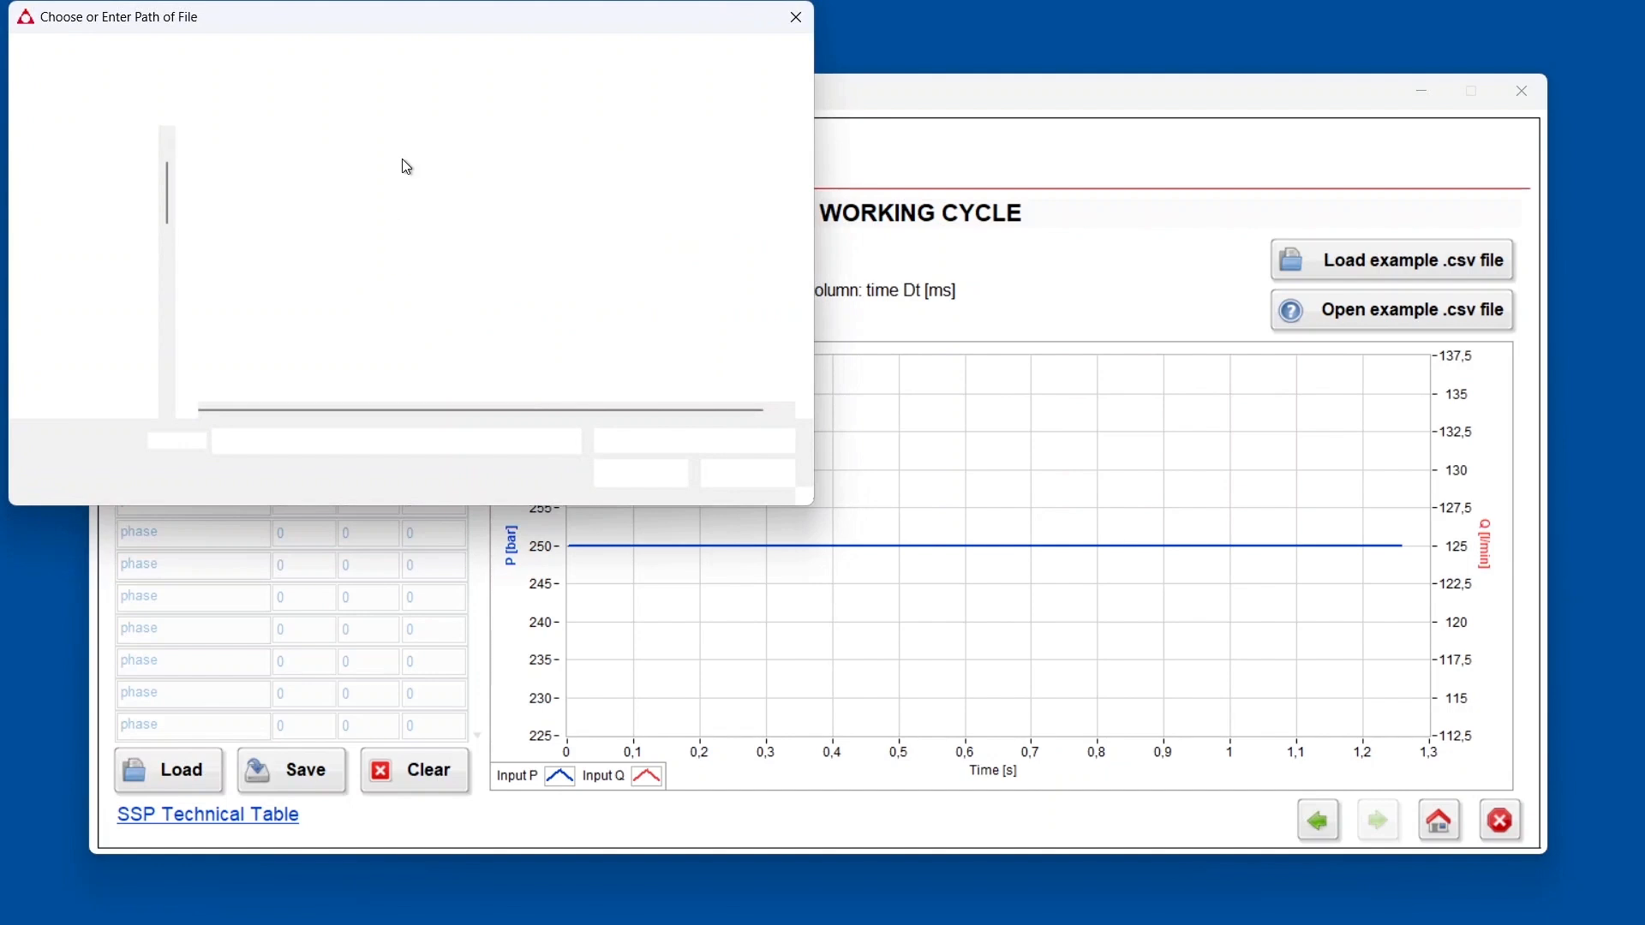
double_click(327, 182)
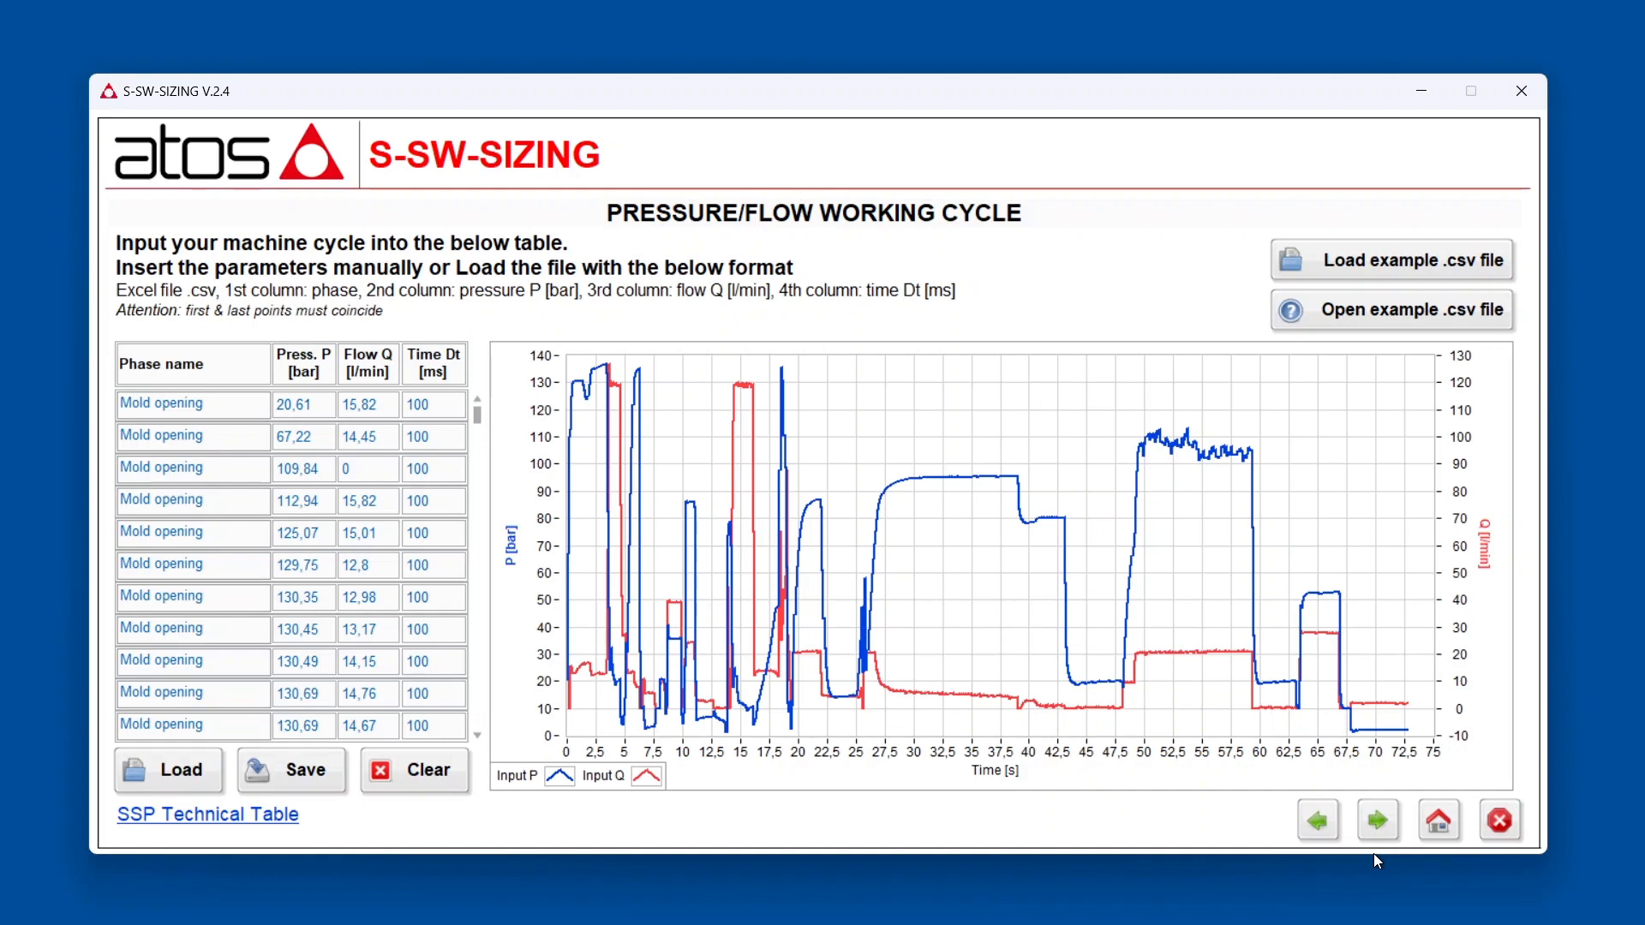
click(1394, 817)
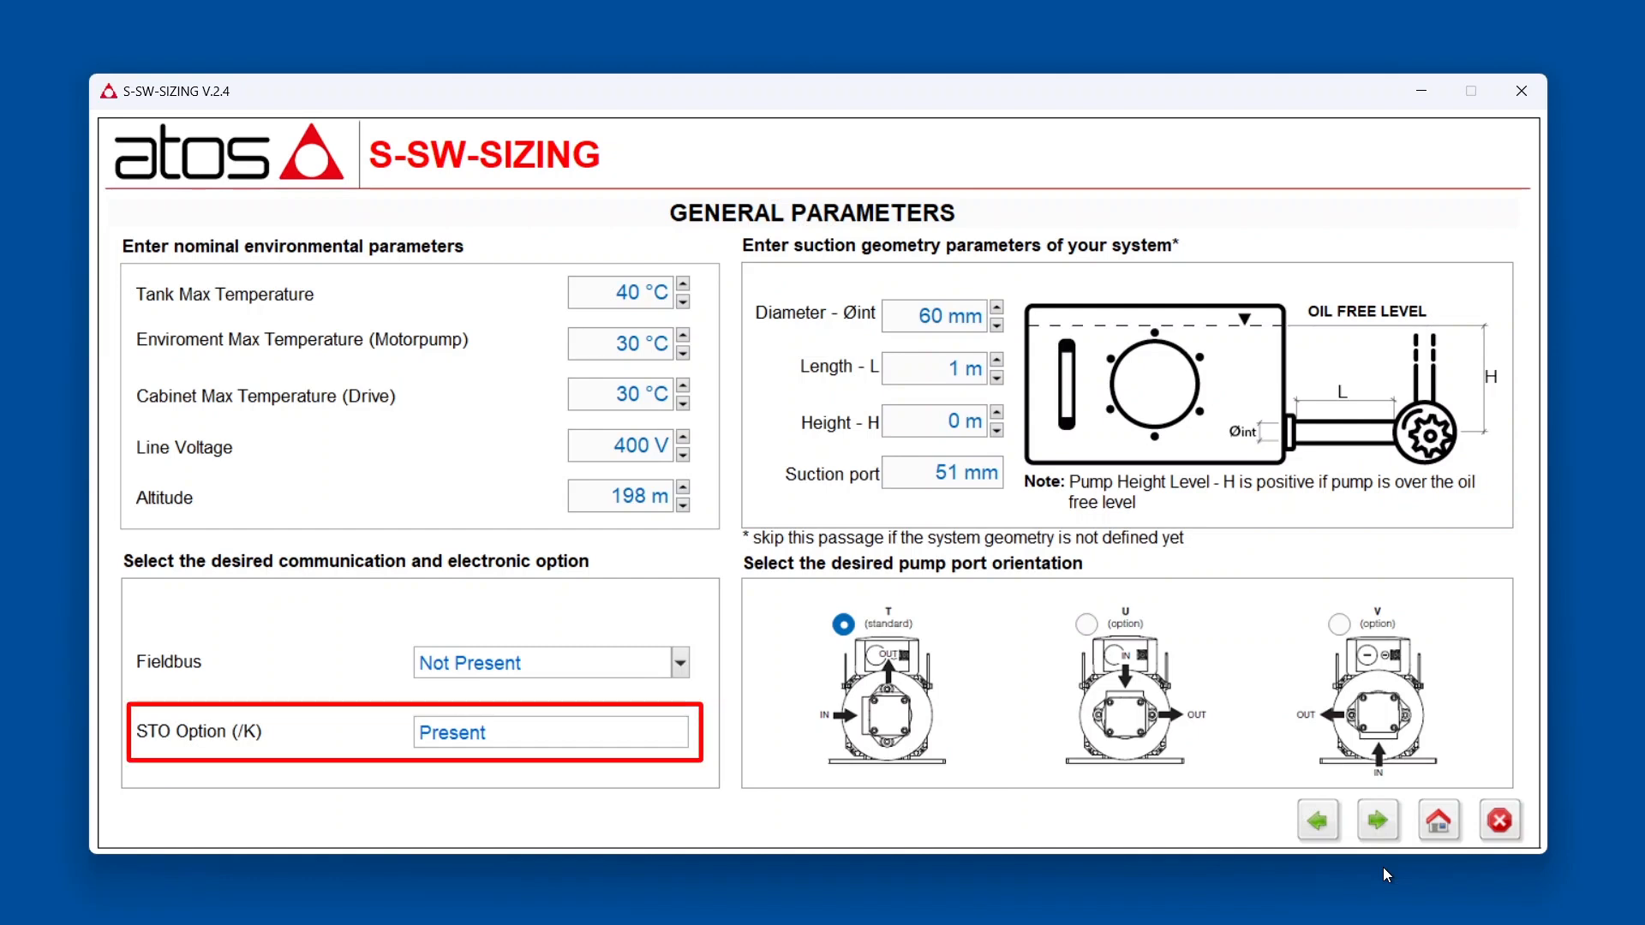
click(1372, 830)
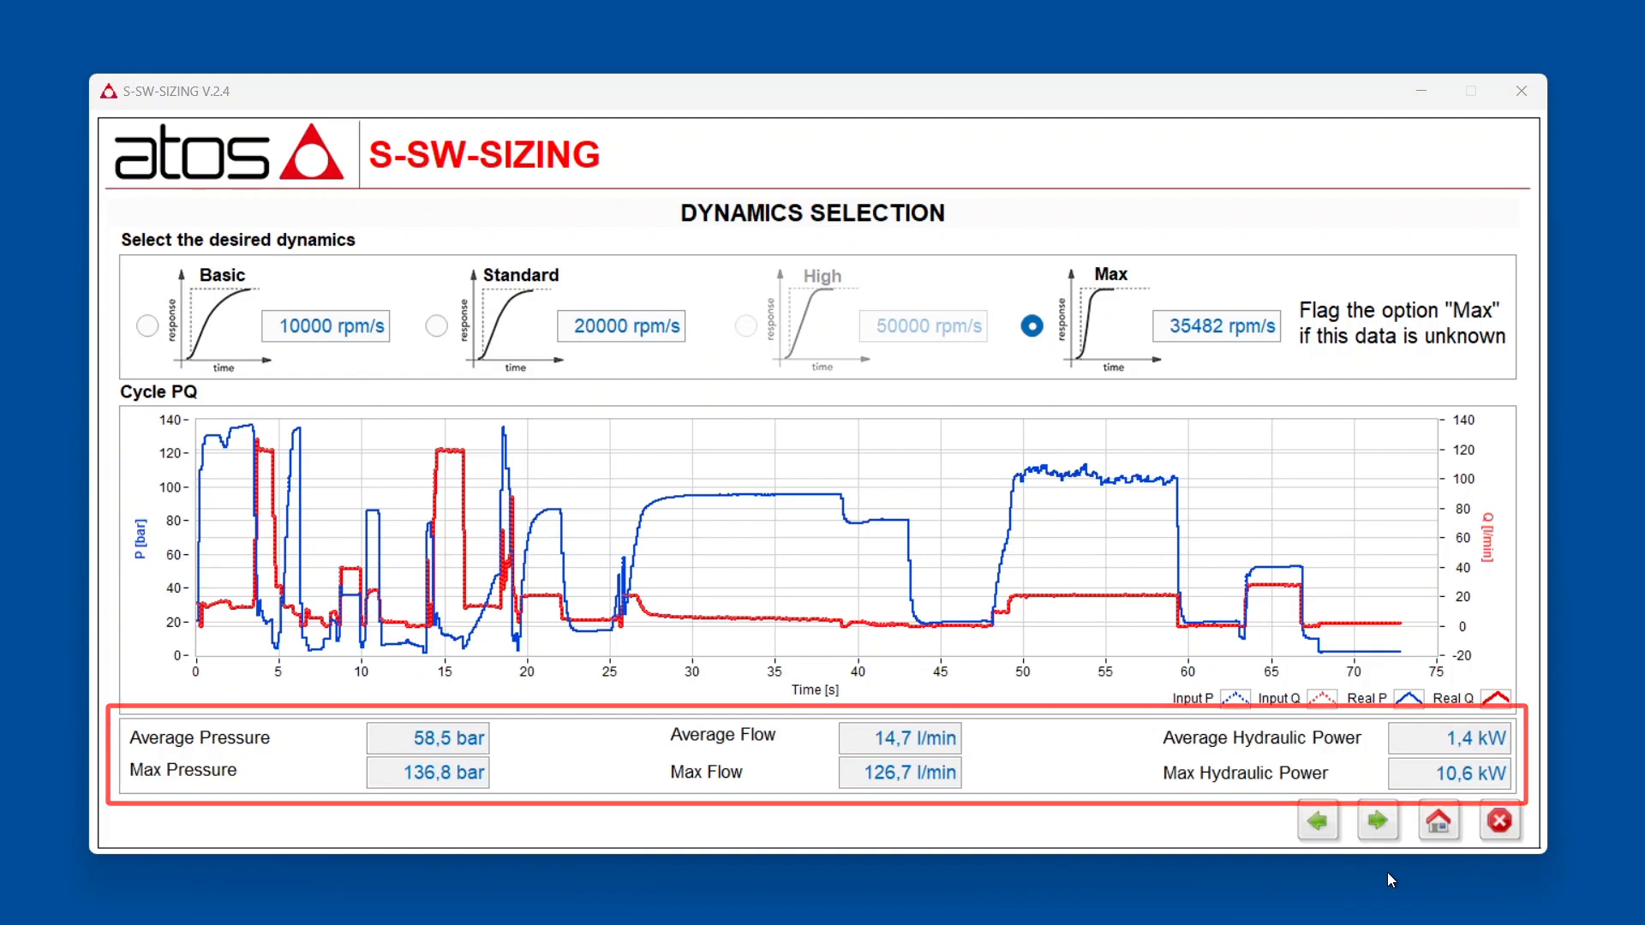
click(1380, 828)
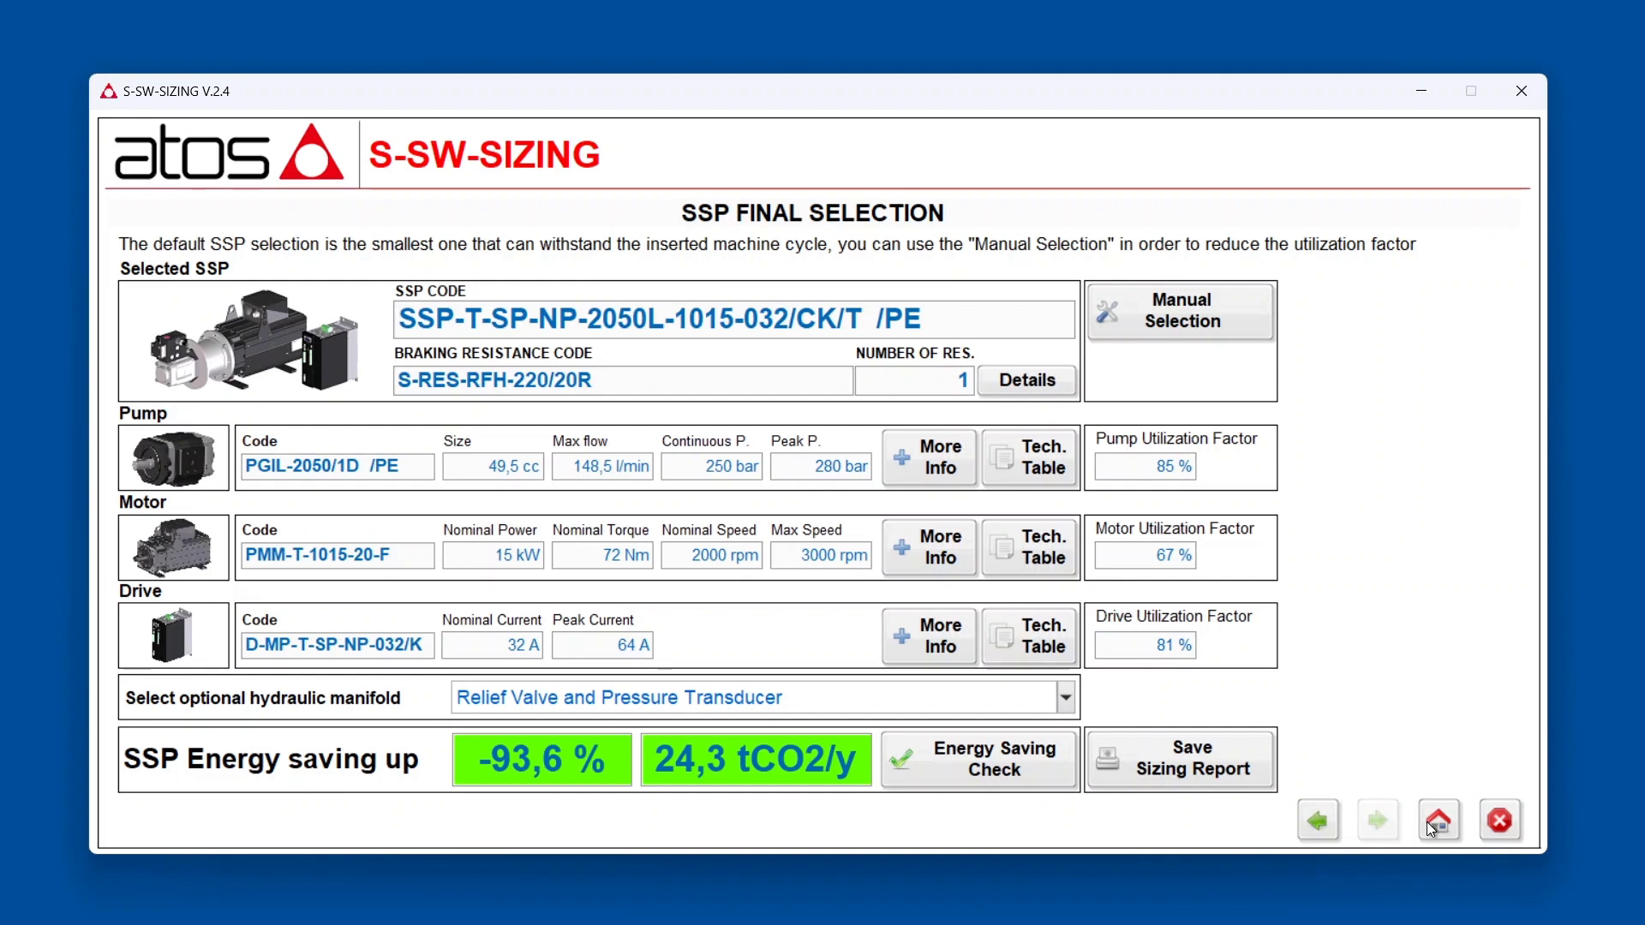
View the additional information for the selected motor.
click(944, 533)
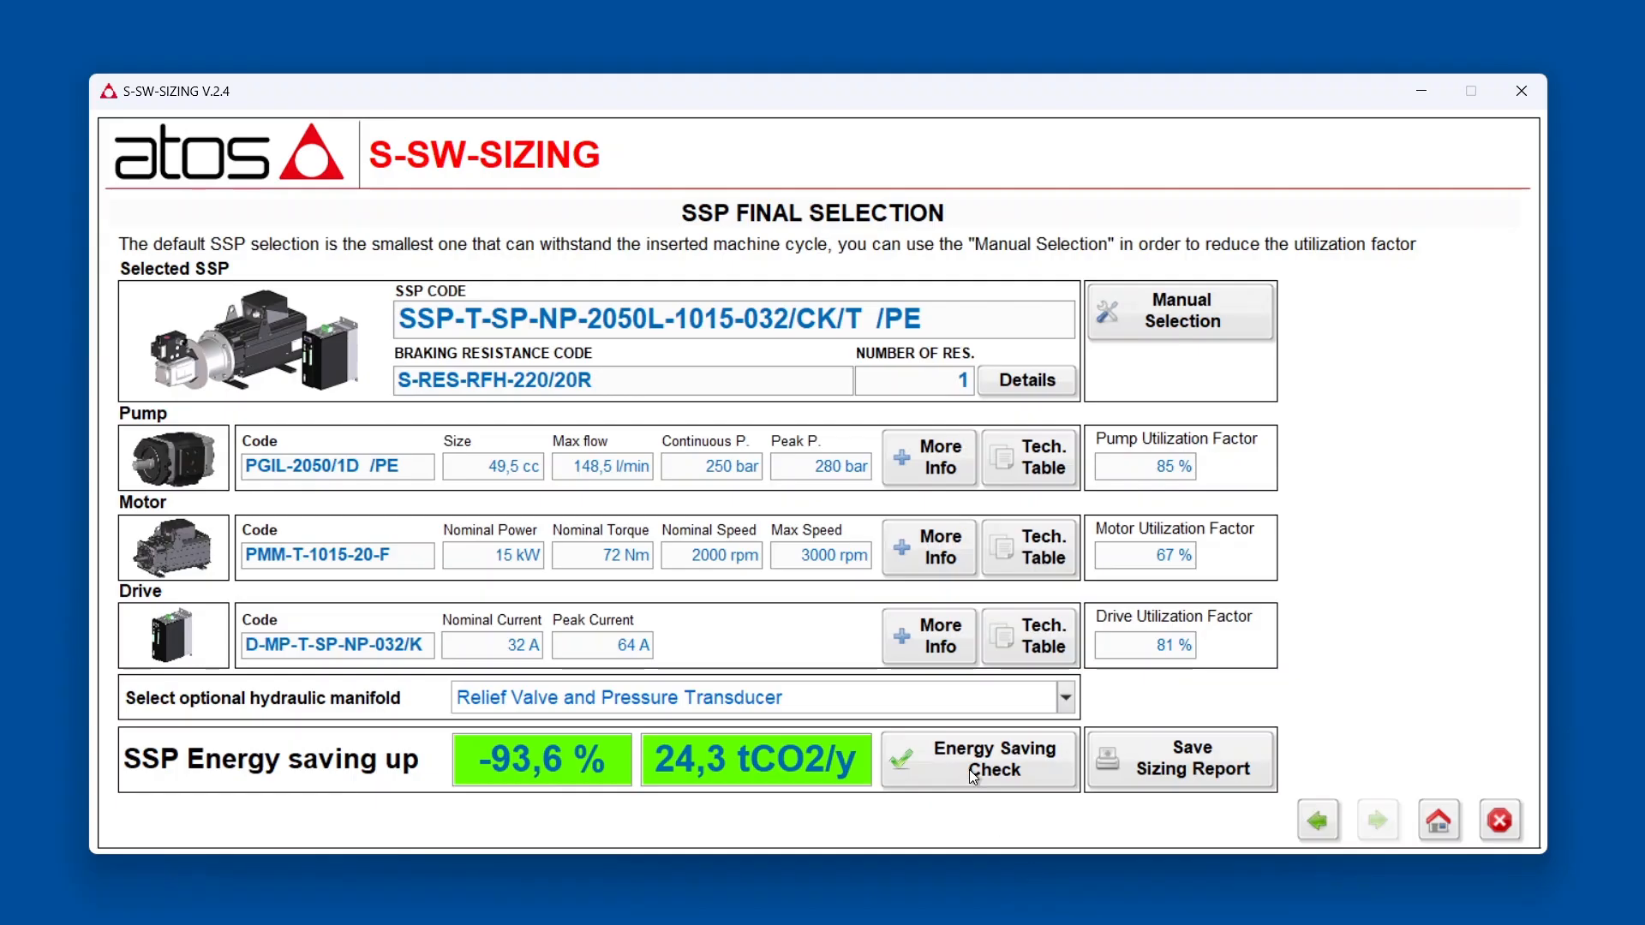
In the energy saving check, set the cost of electricity to 0,400 €/kWh and the daily operating hours to 16 h/d.
click(971, 771)
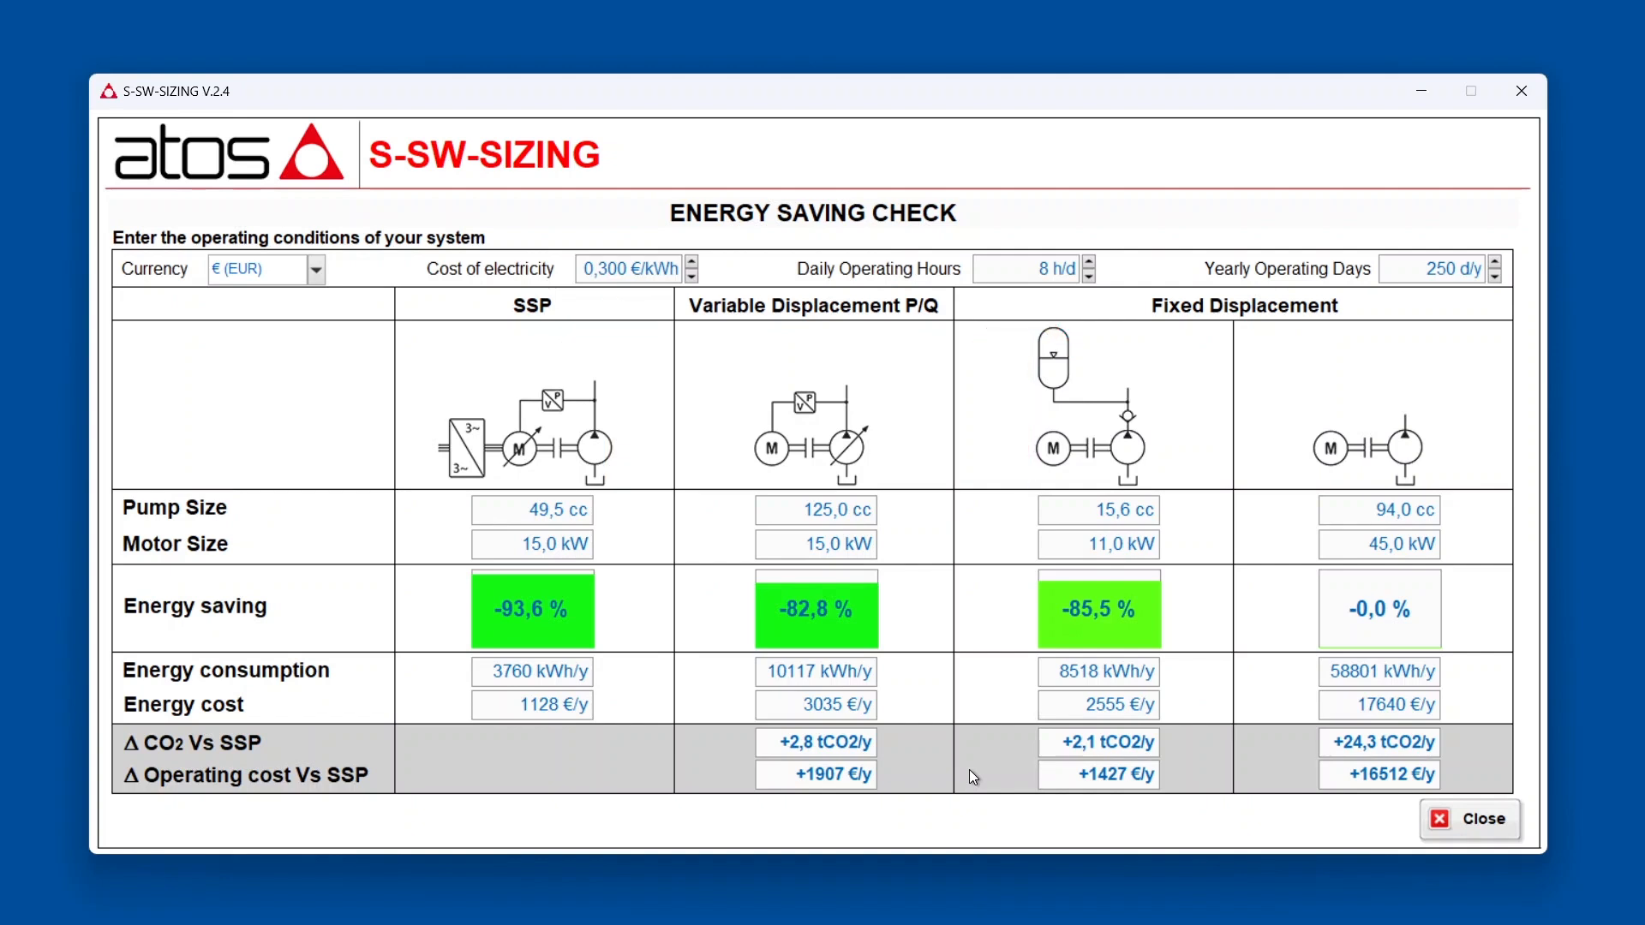
click(691, 261)
click(691, 261)
click(1089, 261)
click(1090, 261)
click(1090, 260)
click(1090, 260)
click(1090, 260)
click(1089, 261)
click(1090, 260)
click(1089, 260)
Set the yearly operating days to 270 d/y in the energy saving check.
click(1494, 261)
click(1494, 262)
click(1494, 261)
click(1494, 261)
click(1494, 262)
click(1494, 261)
click(1494, 262)
click(1494, 261)
click(1494, 261)
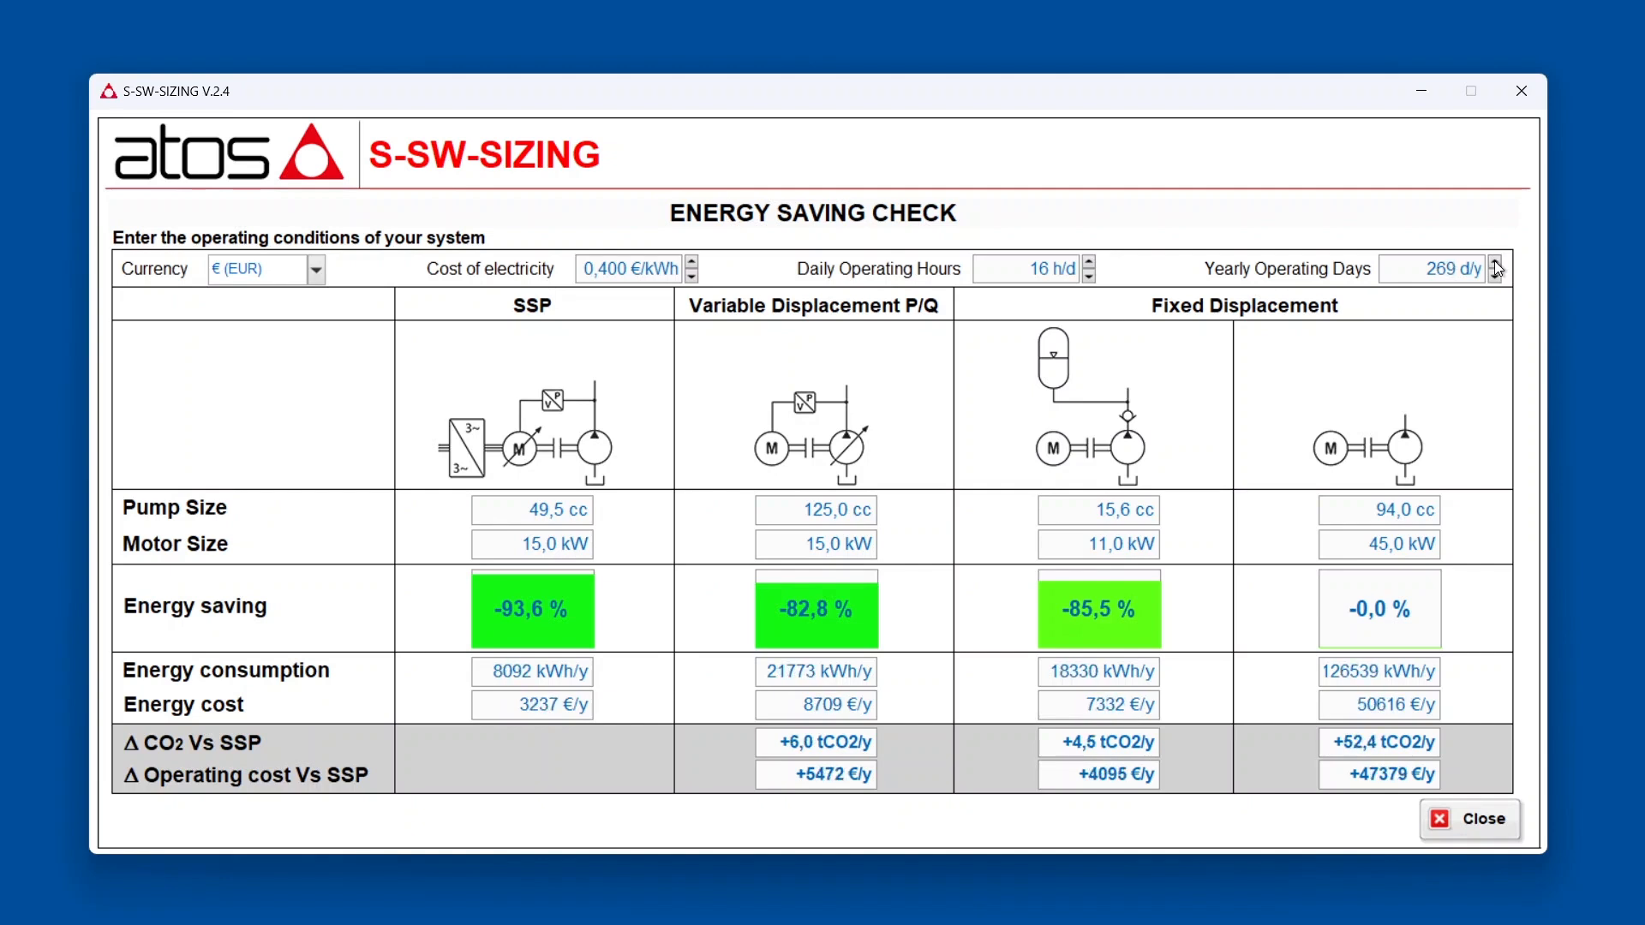
click(1494, 261)
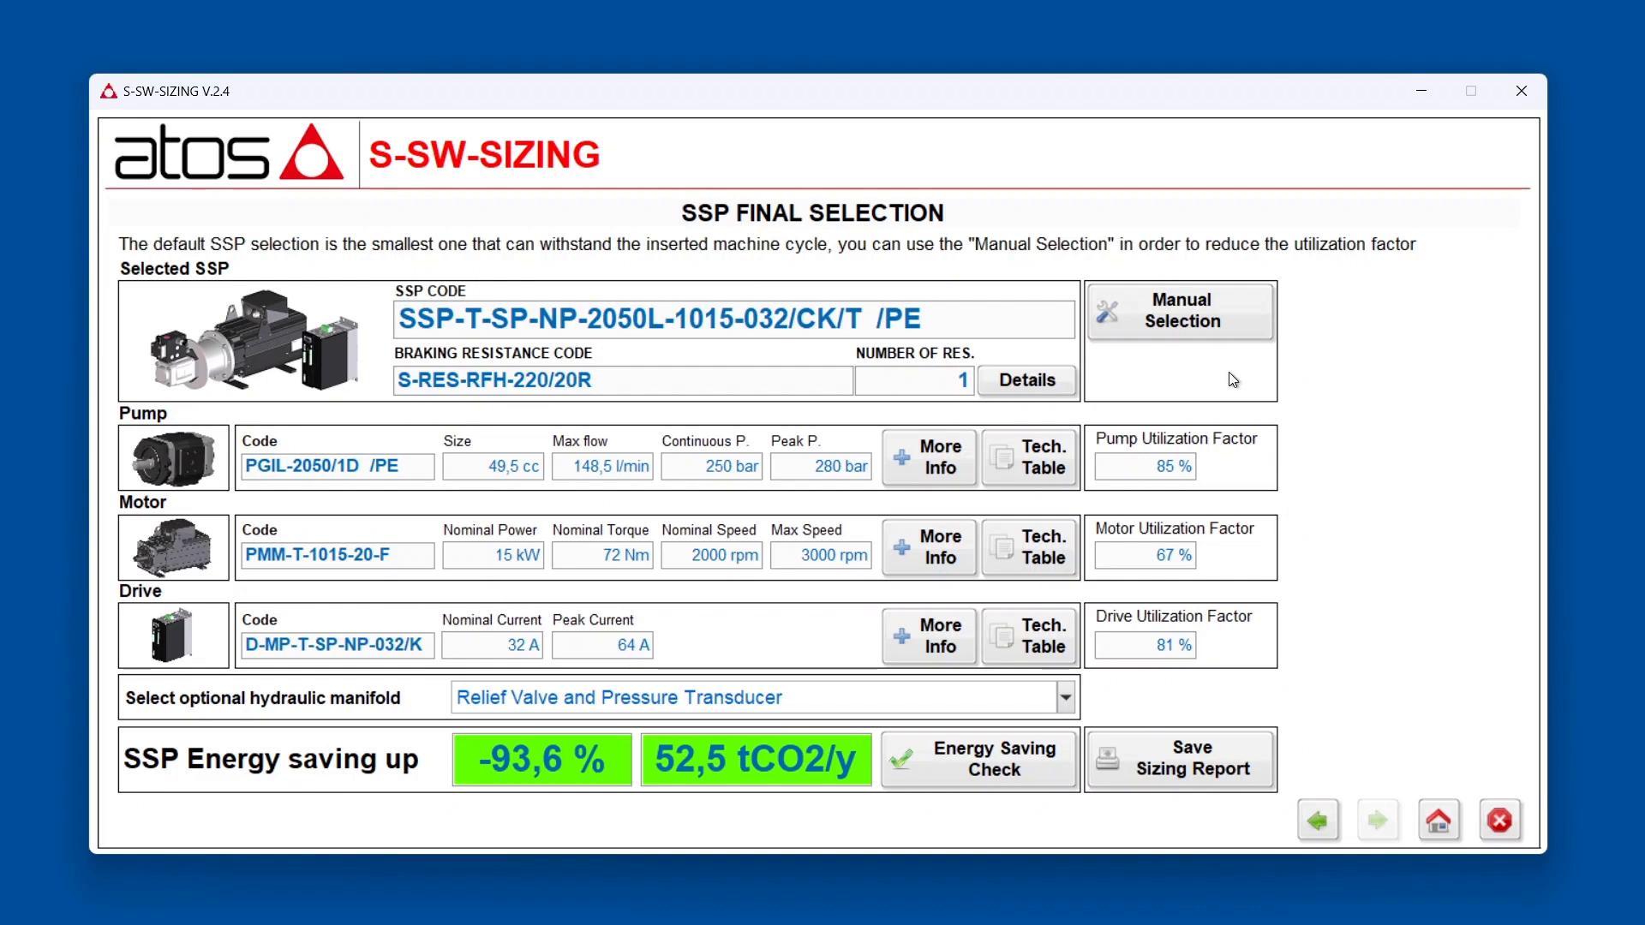
Manually select pump PGIL-3064/1D /PE, motor PMM-T-1024-20-F and drive D-MP-T-SP-#-046/K, and apply the selection.
click(1206, 321)
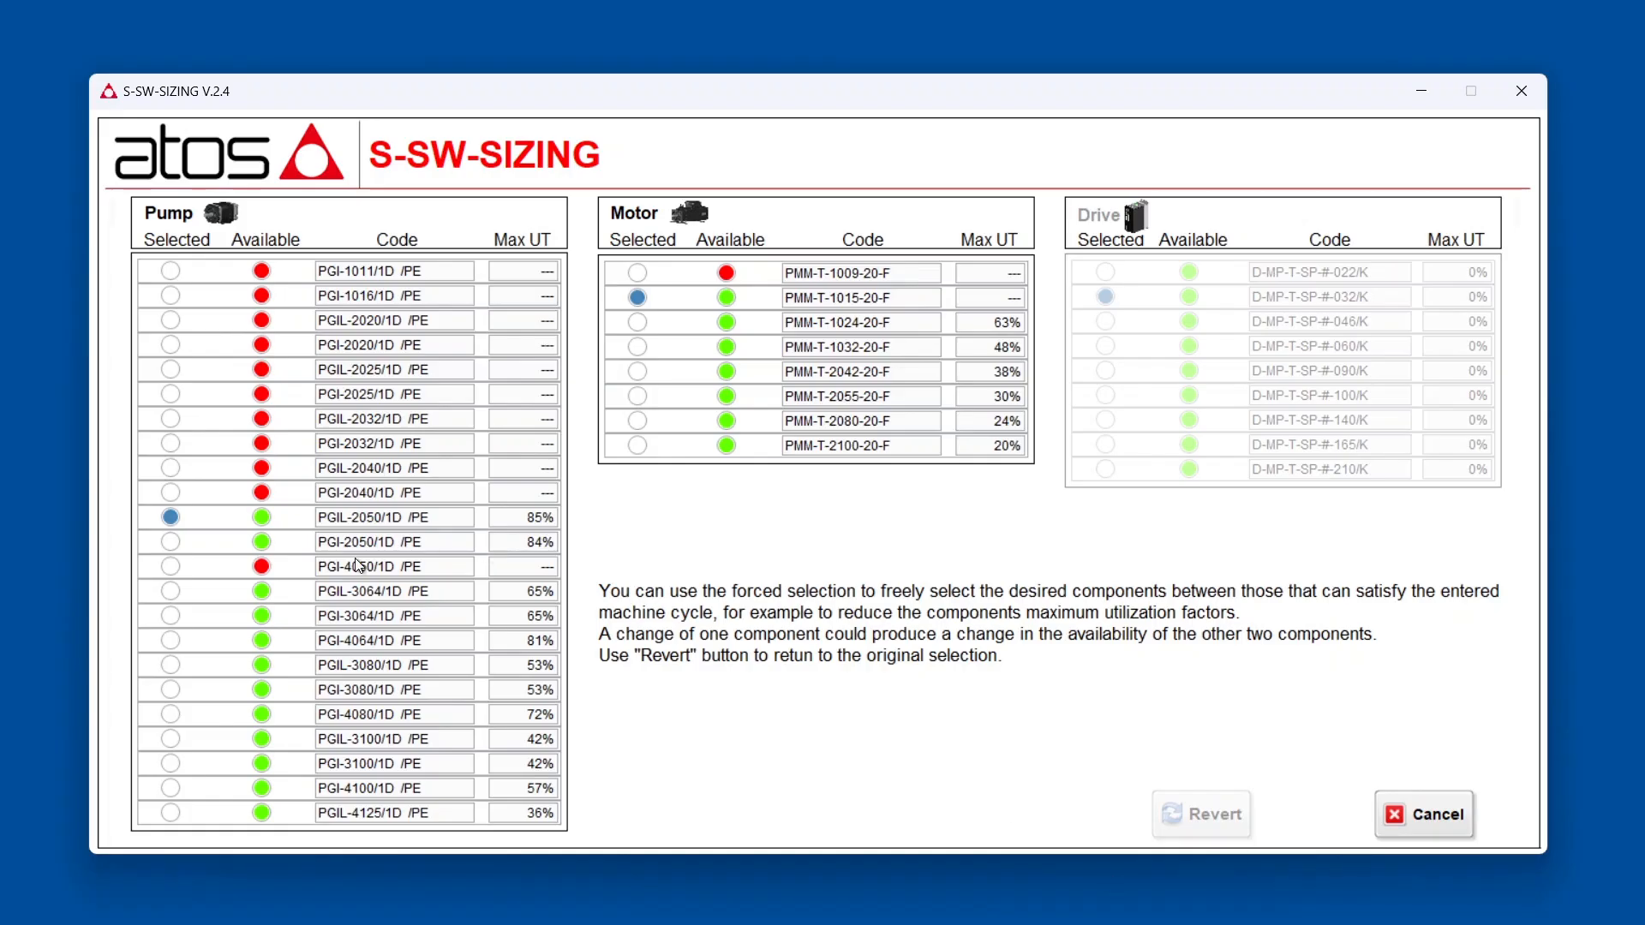
click(171, 592)
click(638, 323)
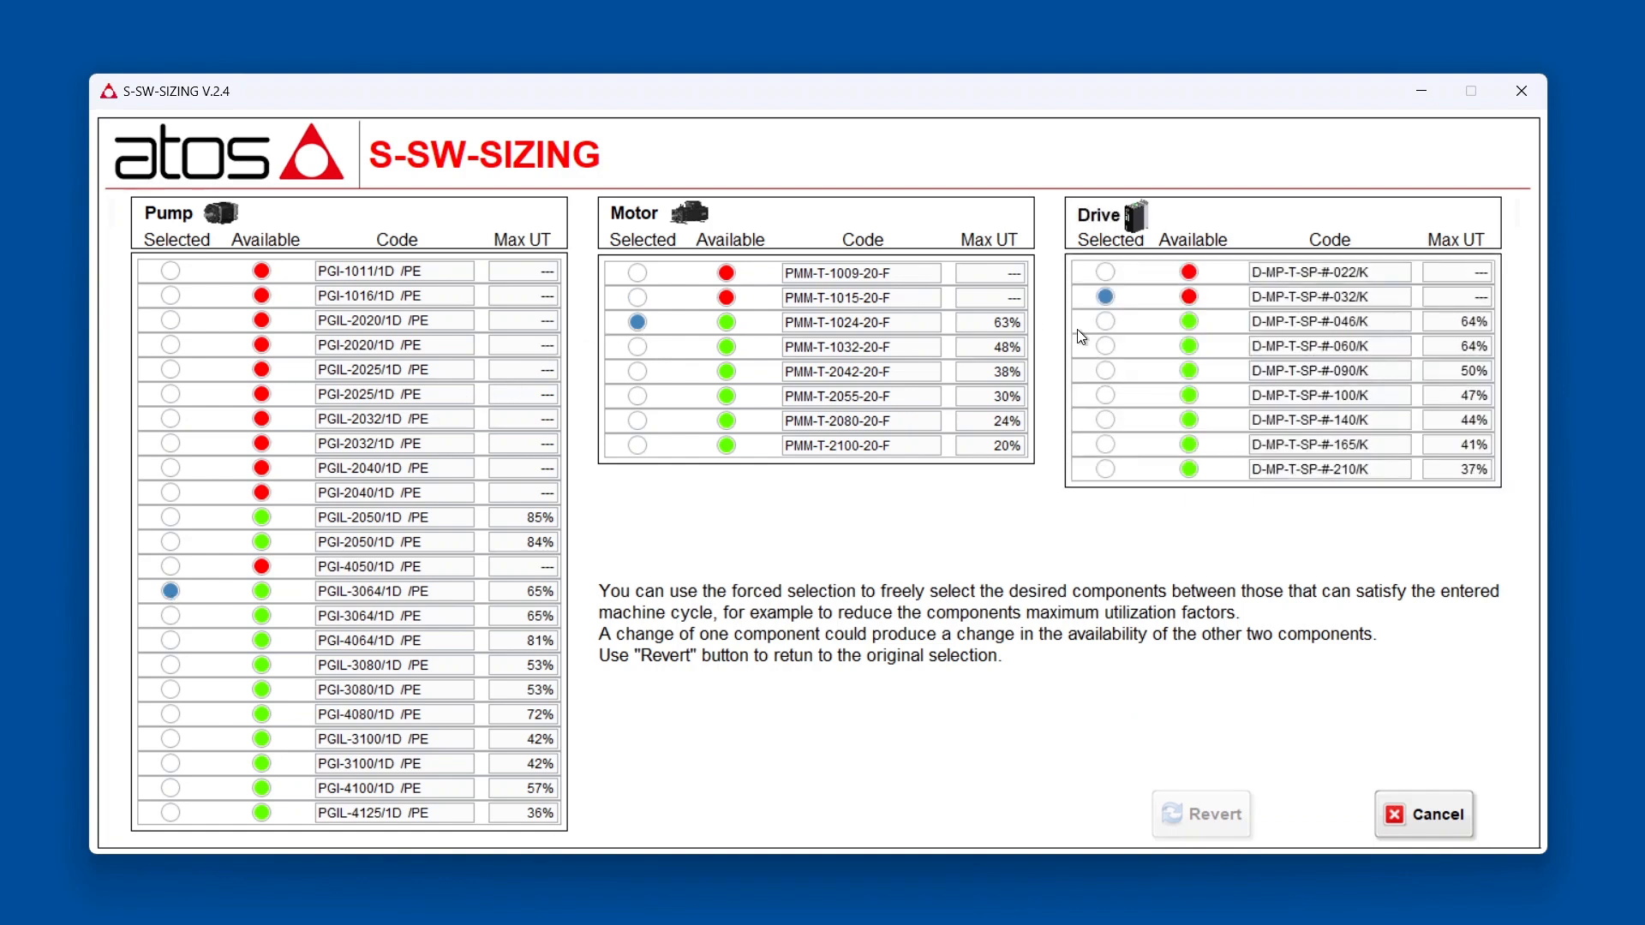
click(1105, 323)
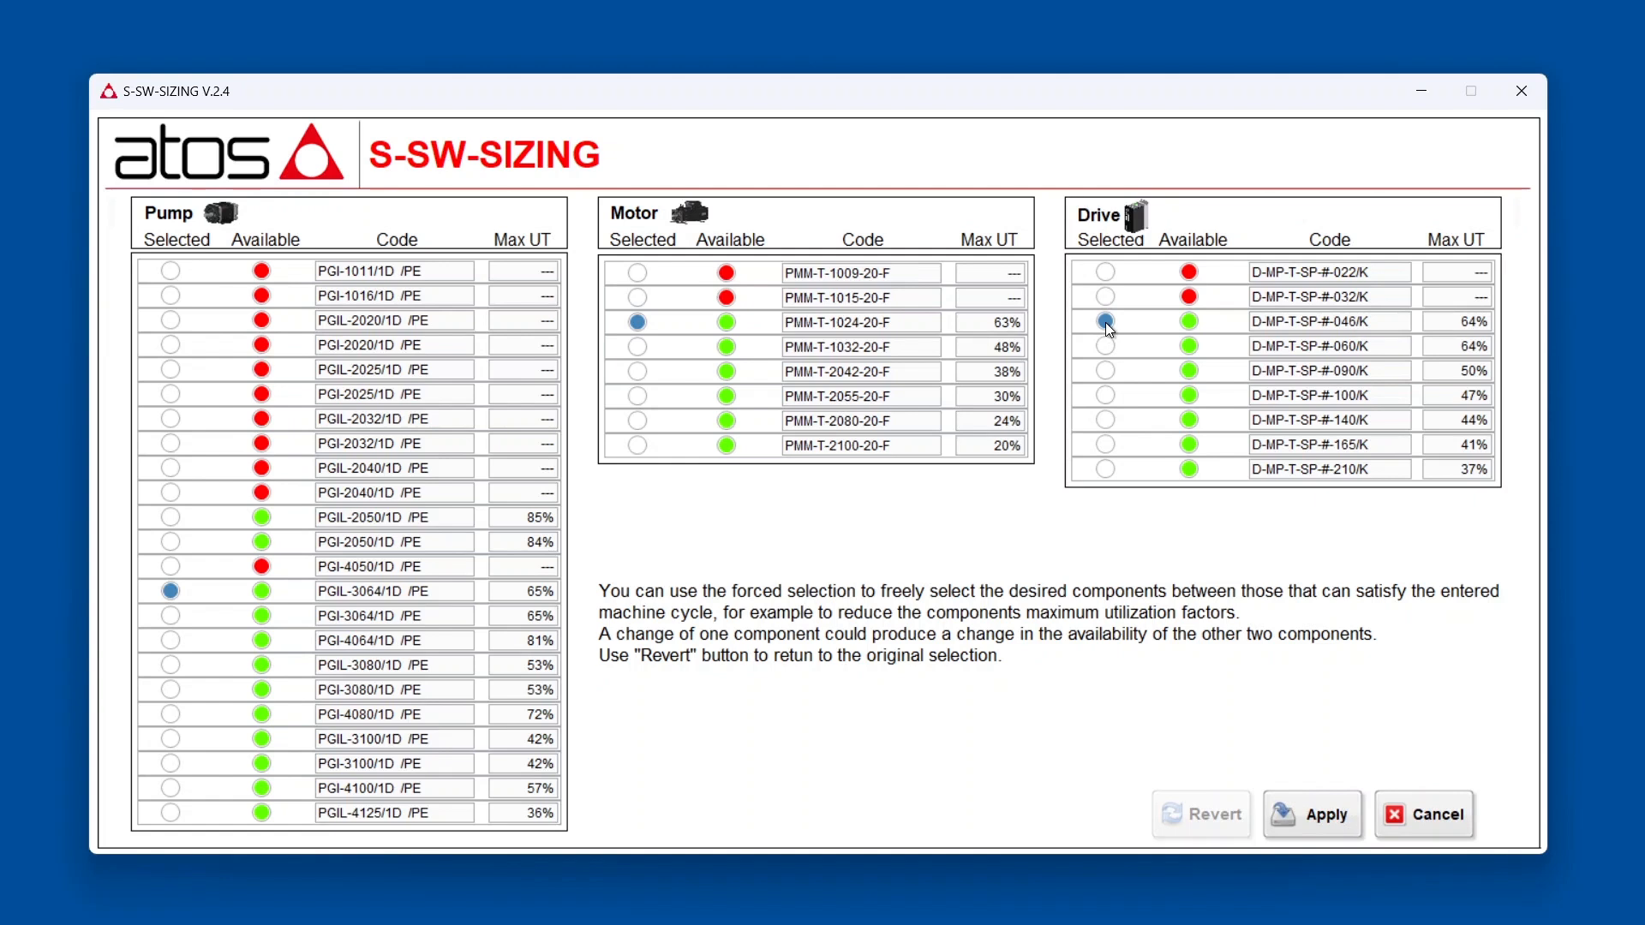
click(1320, 820)
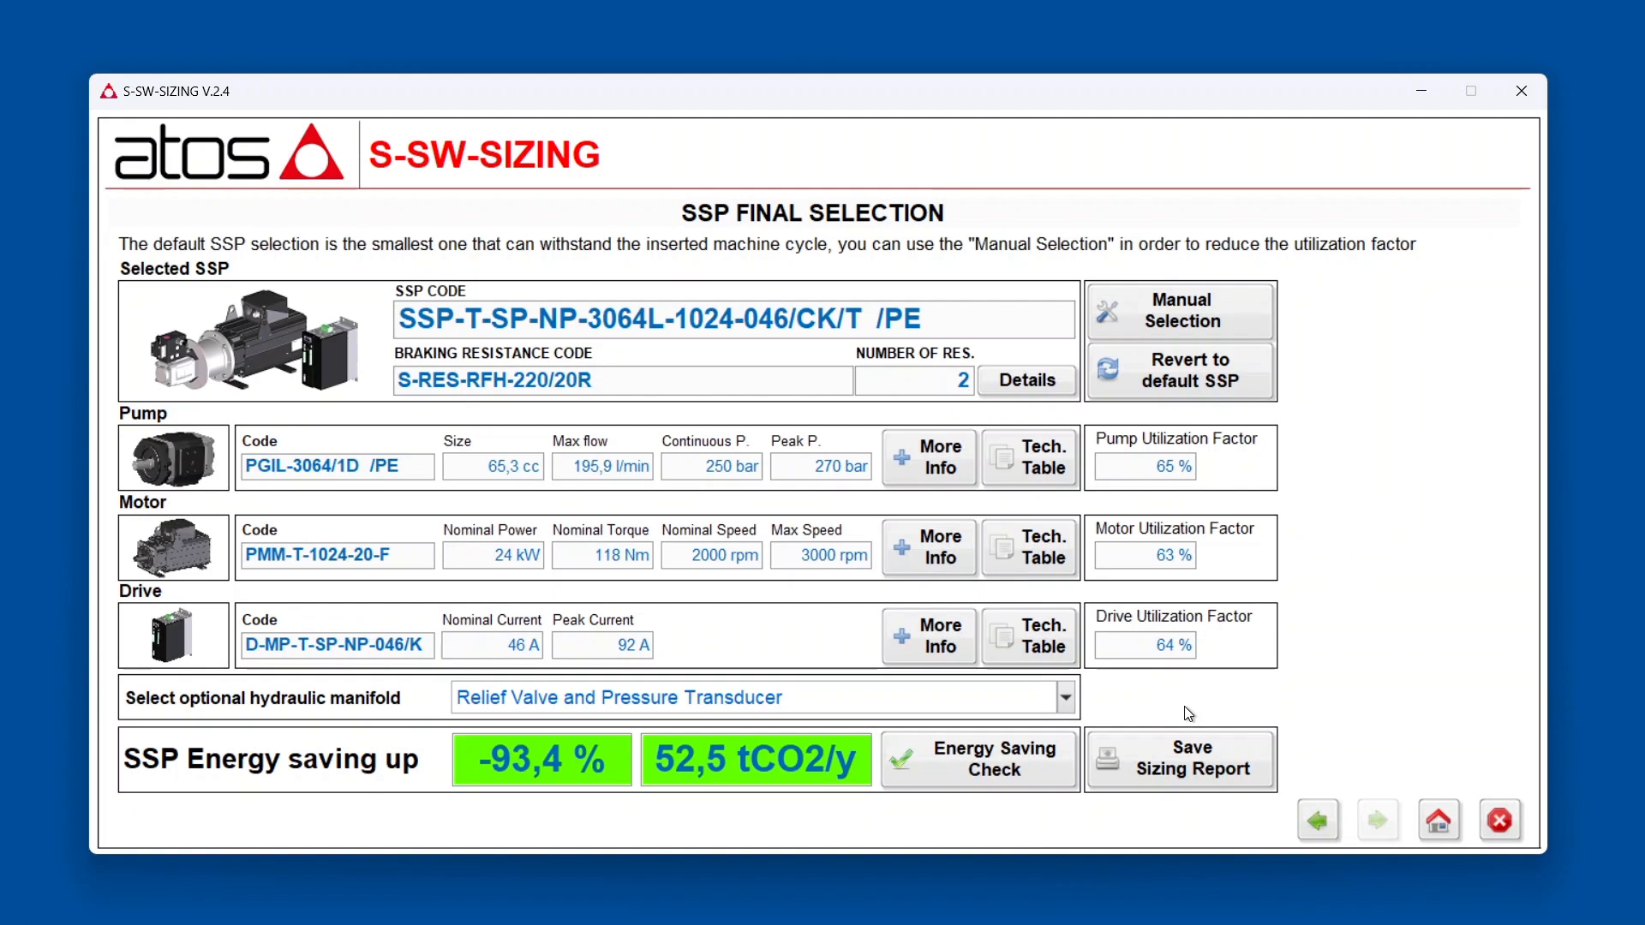
Save the sizing report for customer Atos and machine name "Injection molding machine" as IMM.pdf.
click(1167, 761)
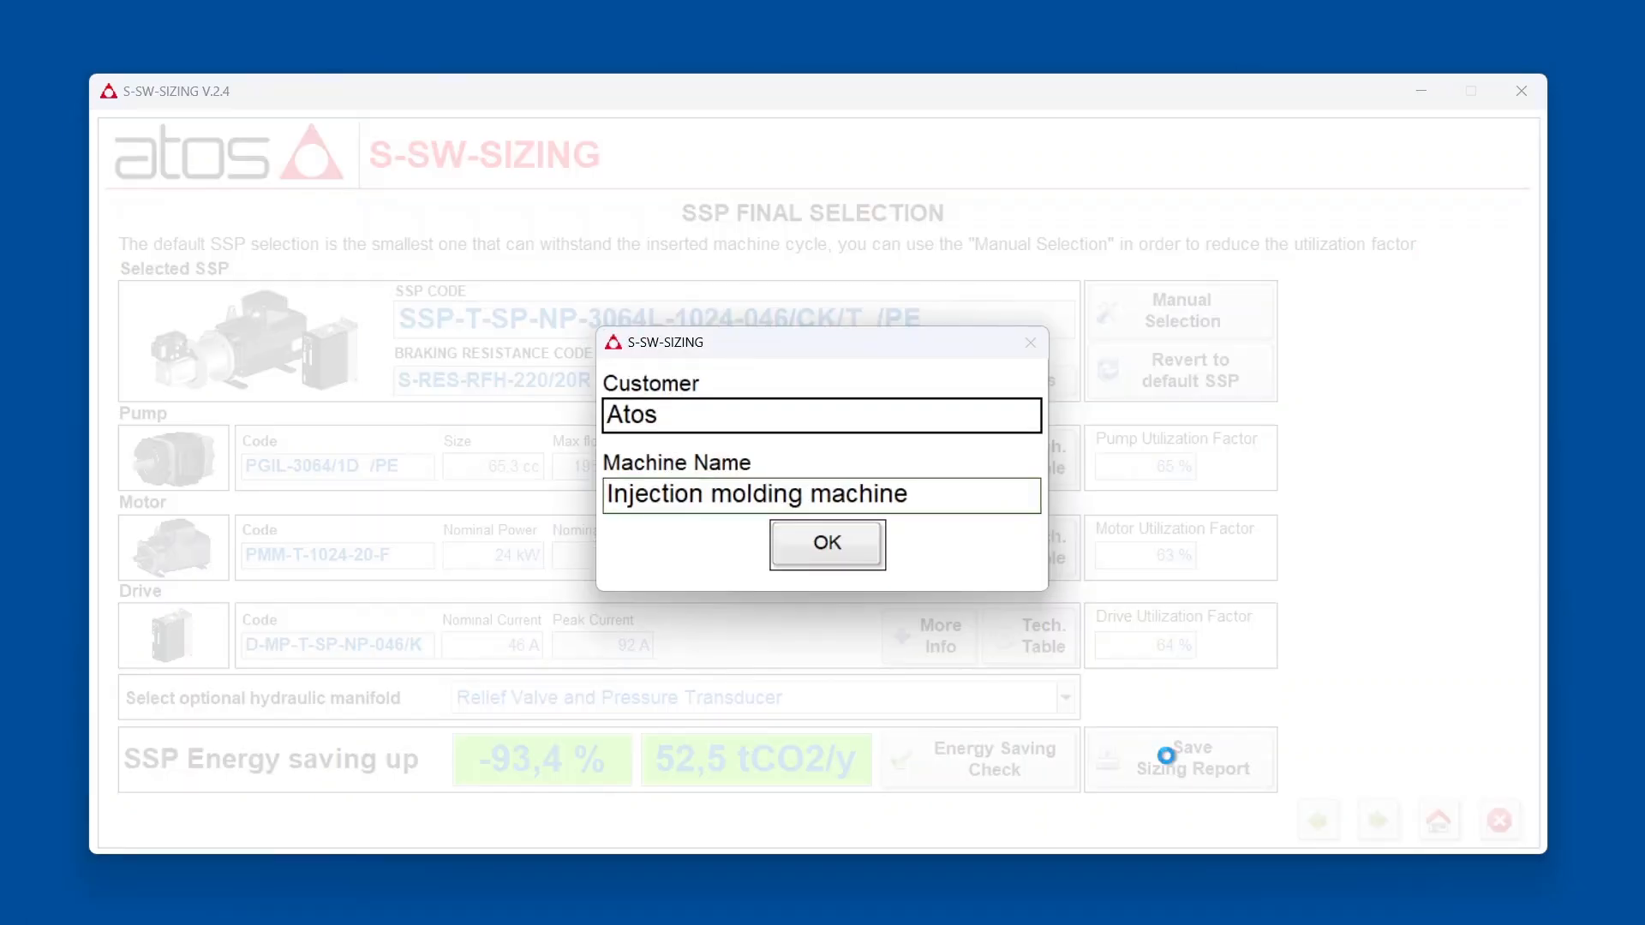
click(827, 543)
click(726, 553)
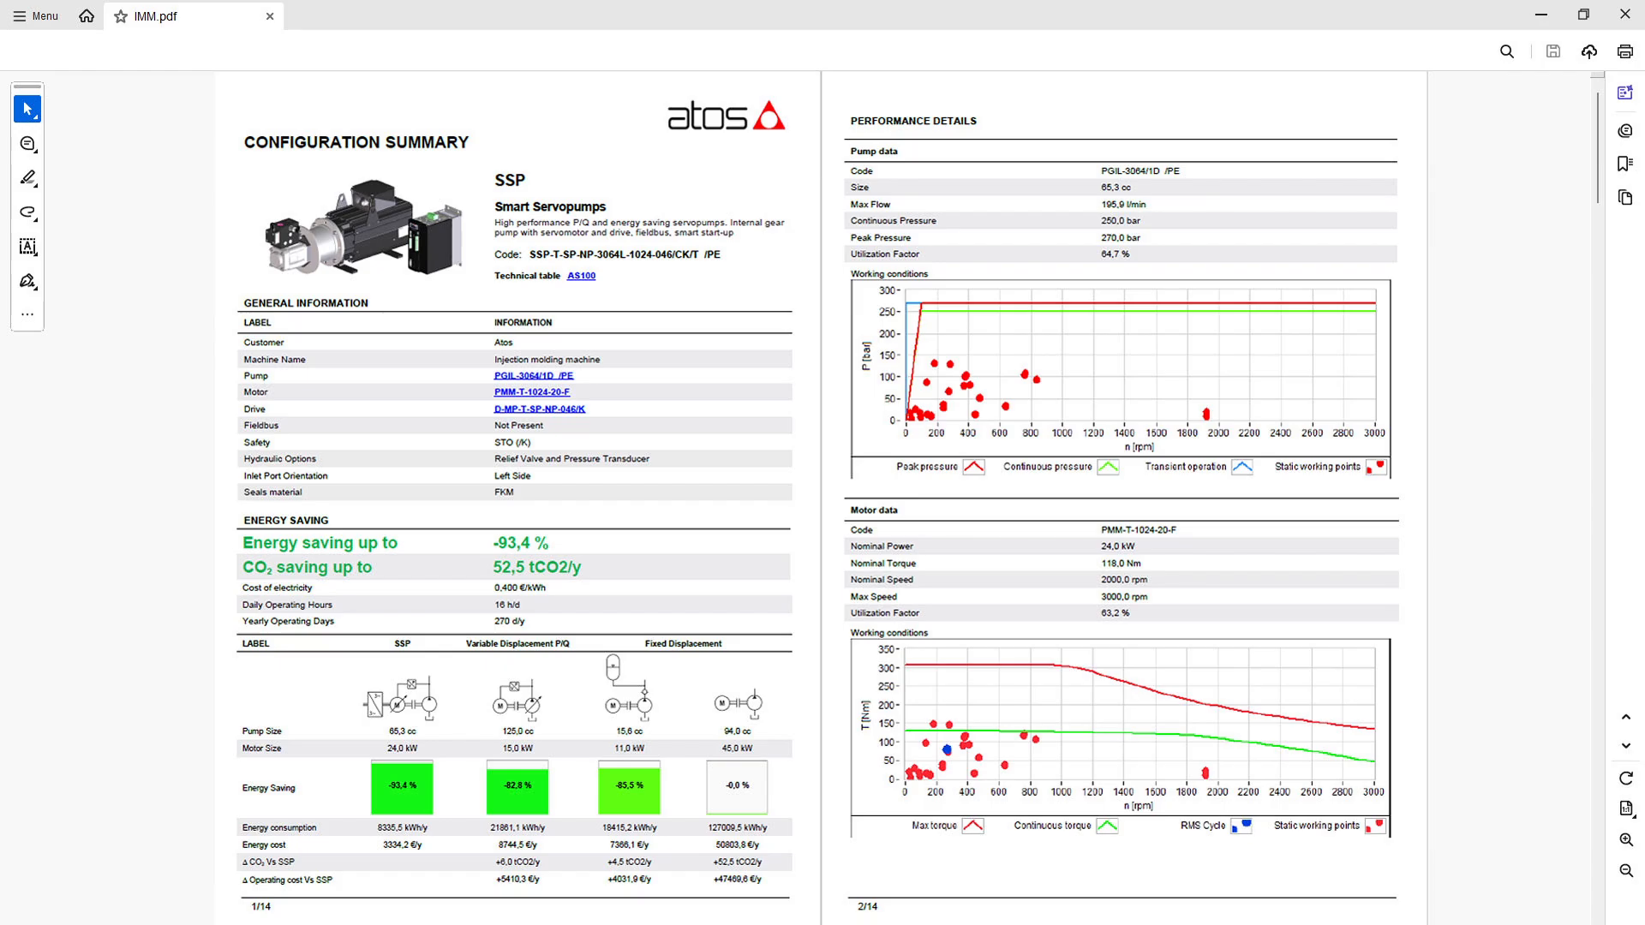